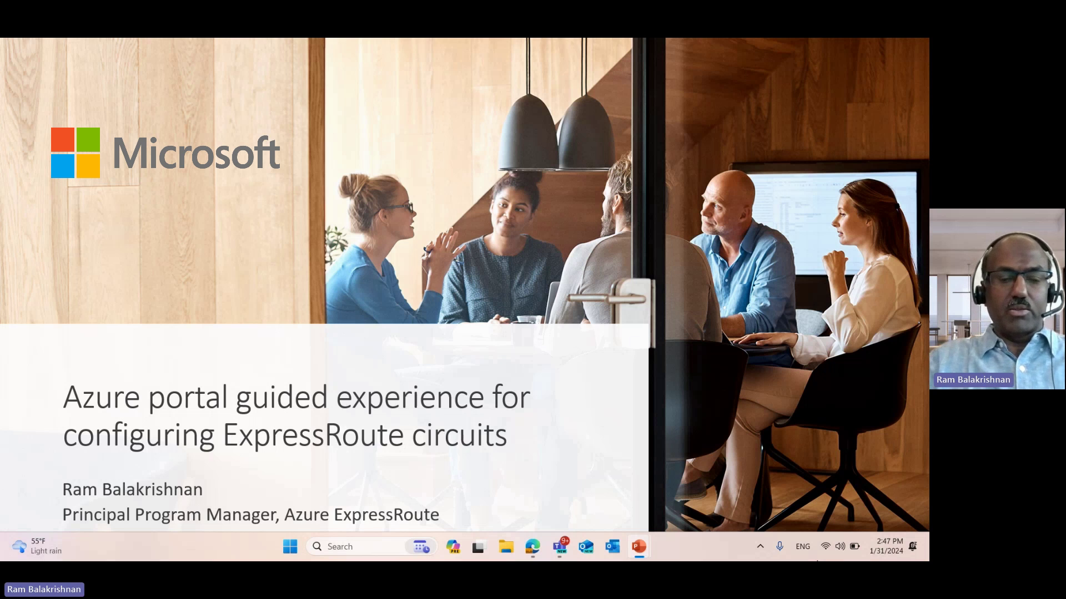
- Switch from the ExpressRoute slideshow to the Microsoft Edge window
{"action": "key", "text": "alt+Tab"}
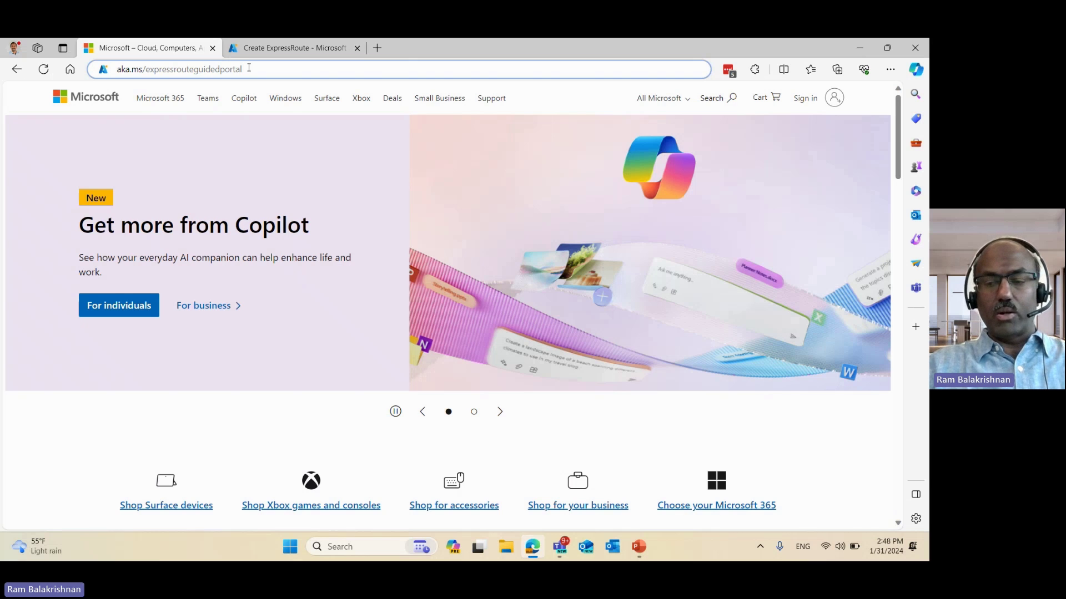
- Load the aka.ms/expressrouteguidedportal link to reach the Azure portal home page
{"action": "key", "text": "Return"}
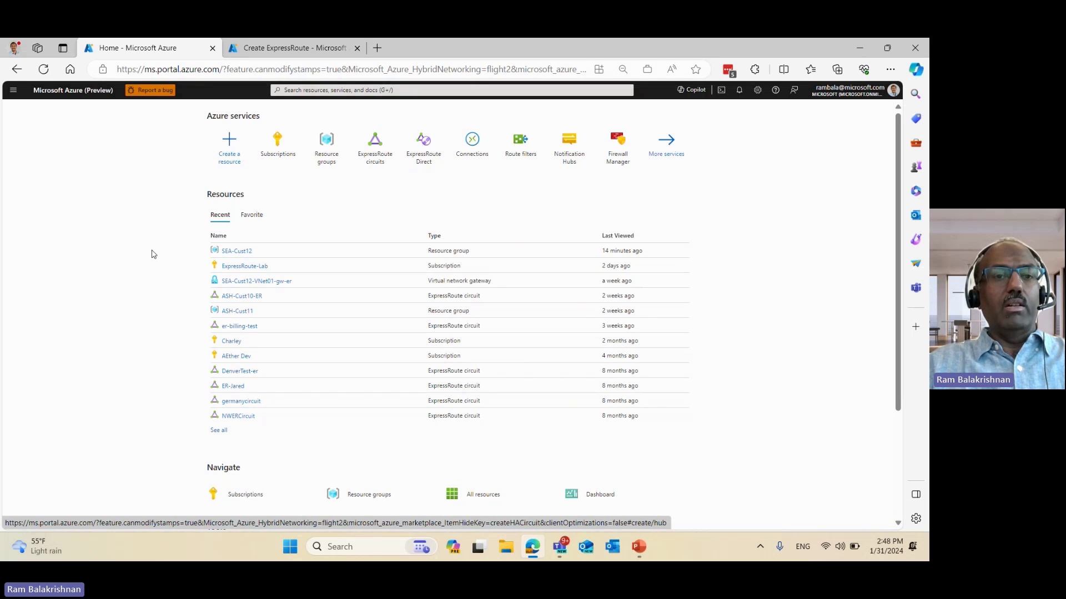
- Search the Marketplace for 'expressroute' and choose Create > ExpressRoute on its tile
{"action": "left_click", "coordinate": [231, 143]}
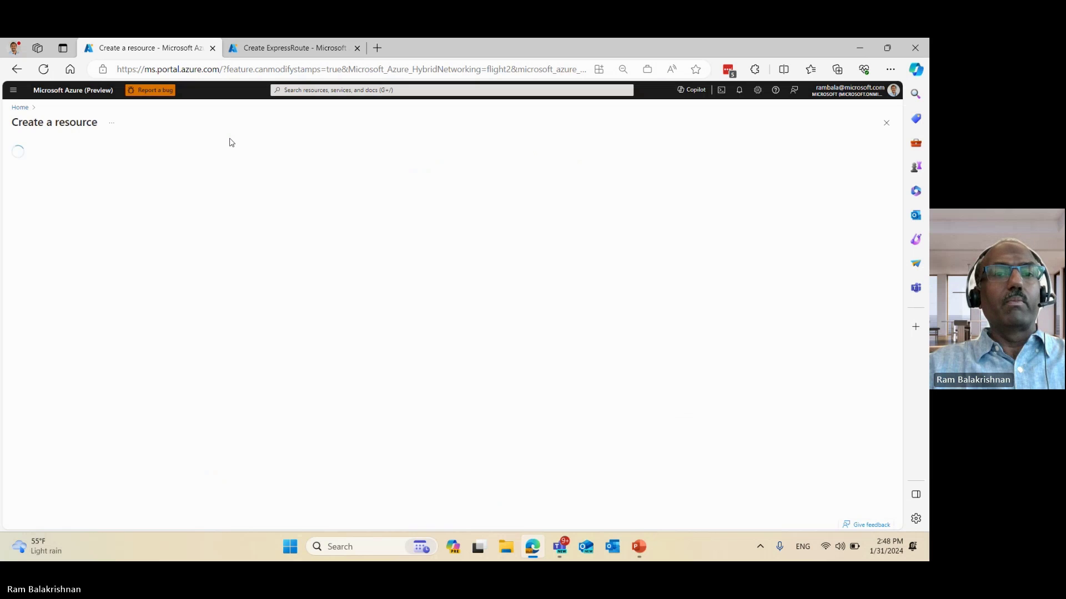
{"action": "left_click", "coordinate": [221, 154]}
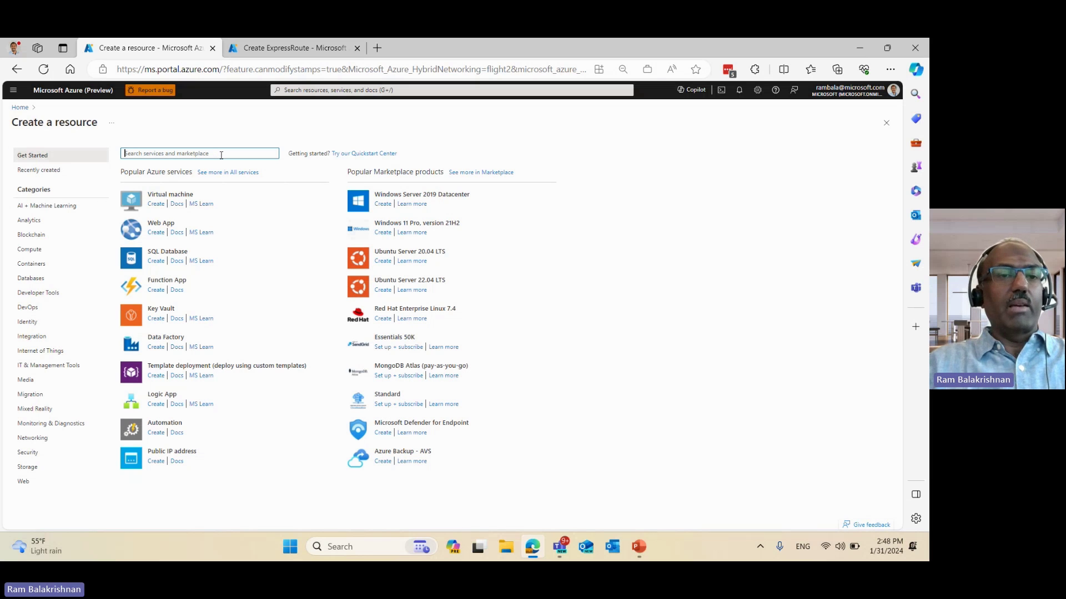
{"action": "type", "text": "ex"}
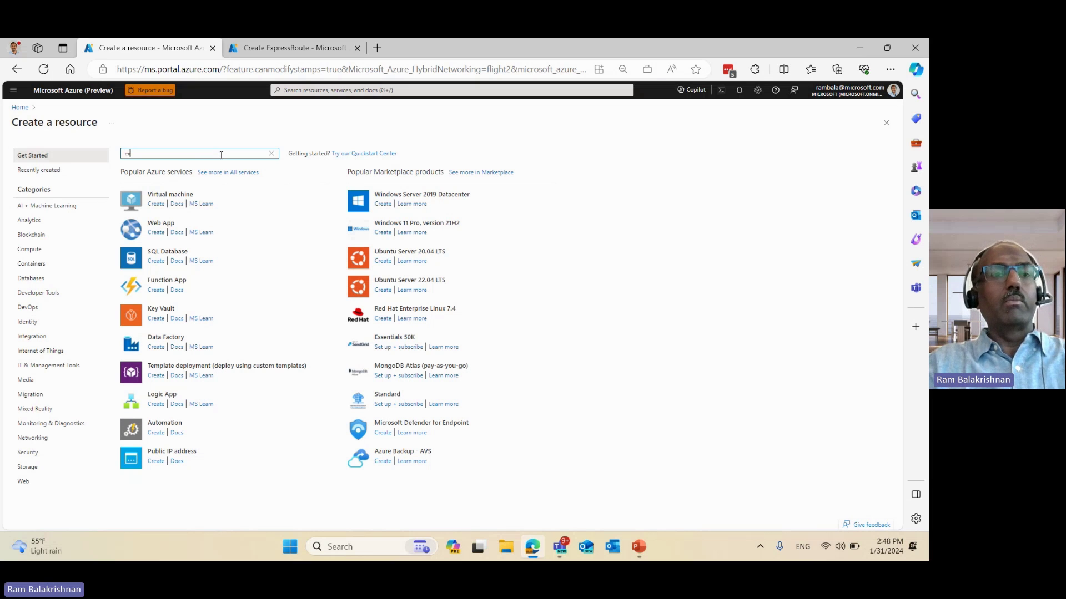
{"action": "type", "text": "pressroute"}
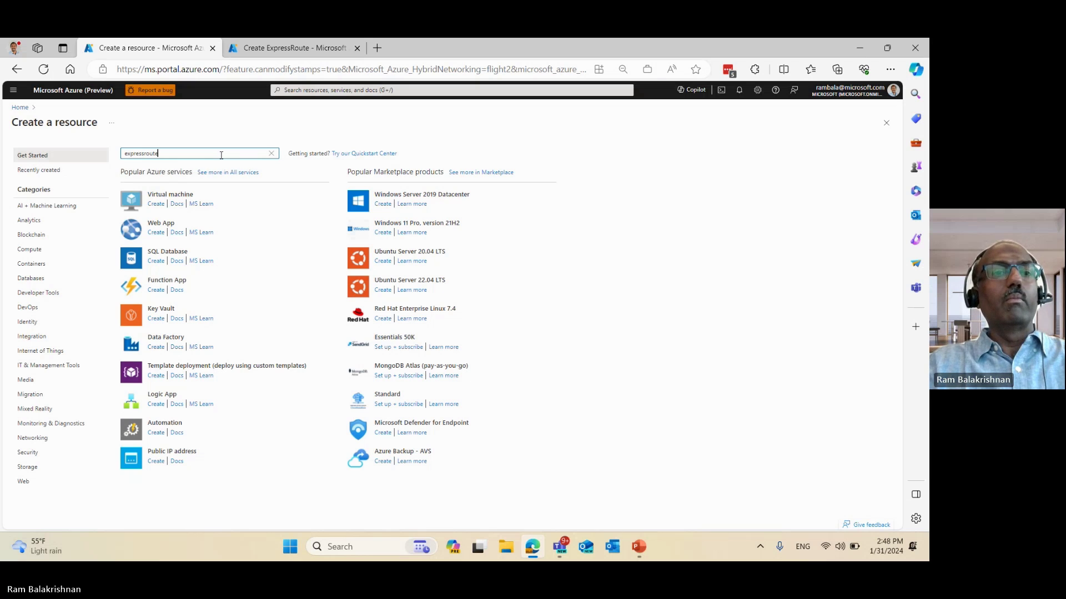
{"action": "key", "text": "Return"}
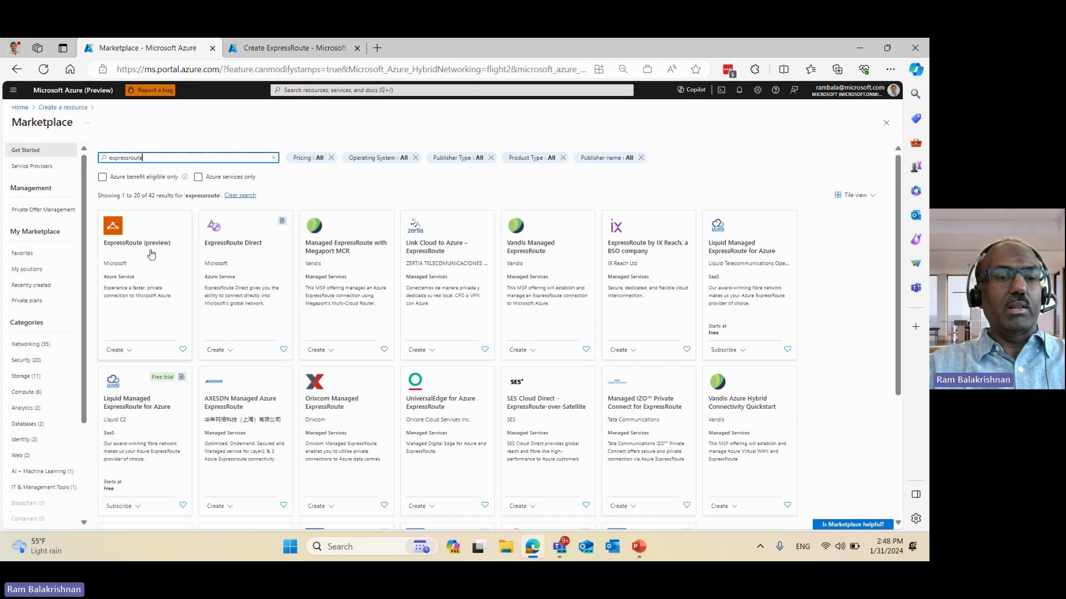
{"action": "left_click", "coordinate": [122, 352]}
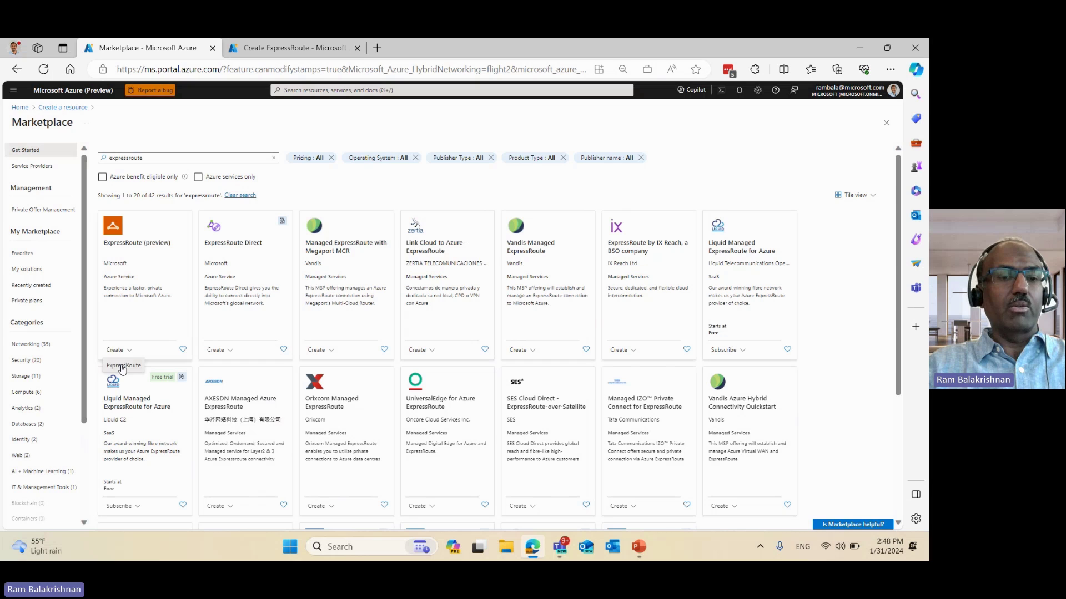
{"action": "left_click", "coordinate": [123, 367]}
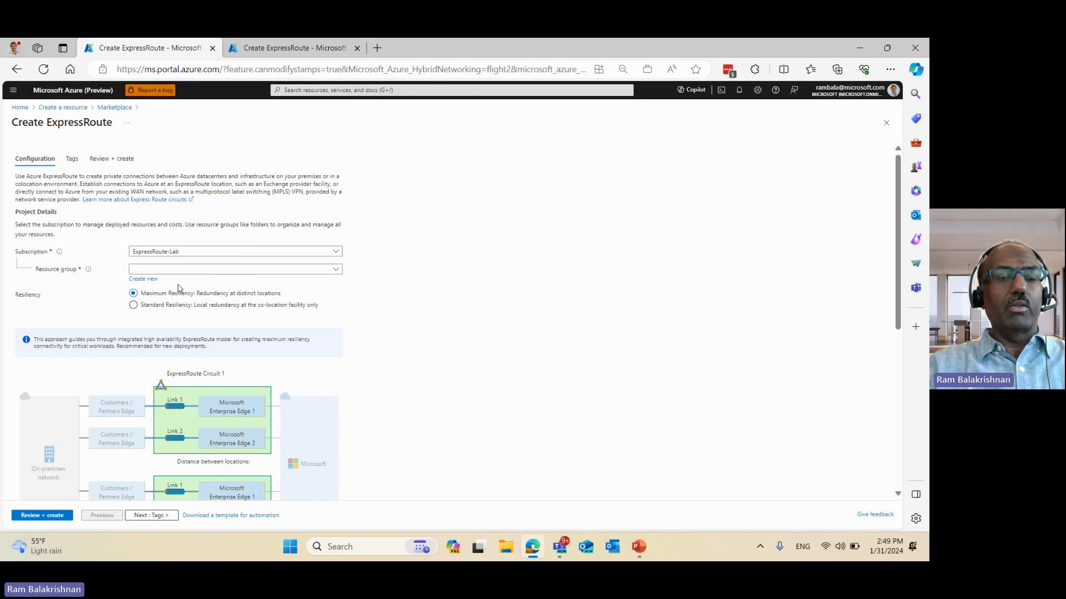
- Pick SEA-Cust12 from the Resource group dropdown, filtered by 'sea'
{"action": "left_click", "coordinate": [264, 270]}
{"action": "type", "text": "sea"}
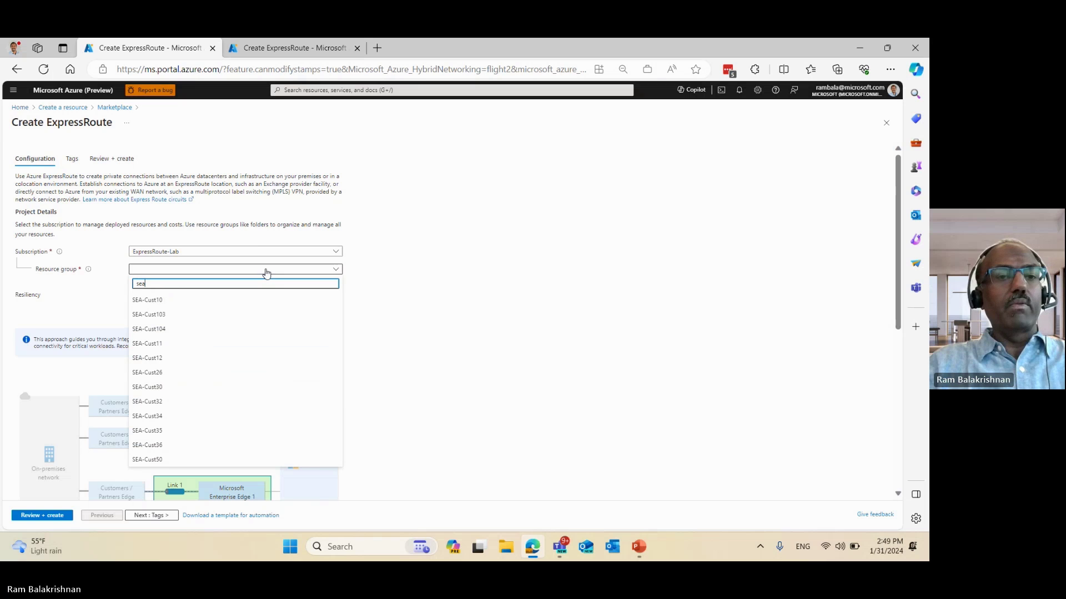
{"action": "left_click", "coordinate": [162, 360]}
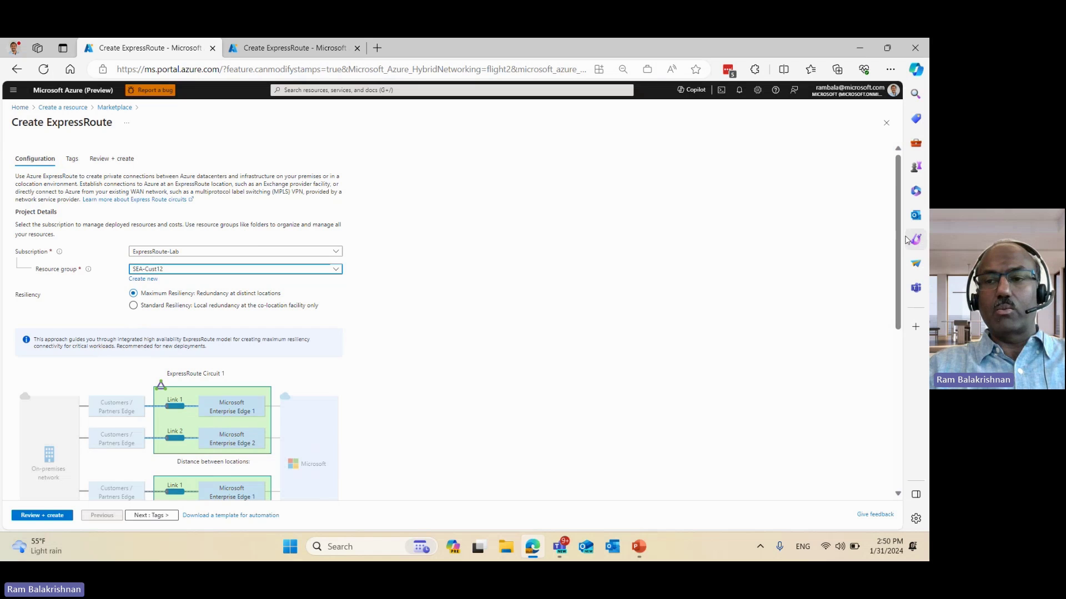
{"action": "left_click_drag", "start_coordinate": [898, 244], "coordinate": [891, 274]}
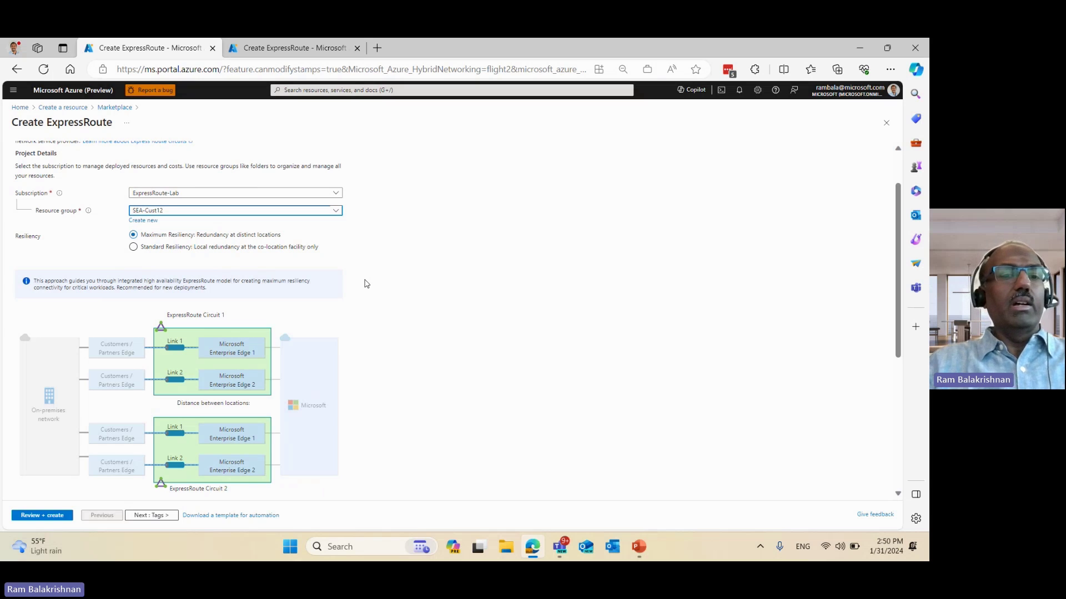
{"action": "left_click", "coordinate": [133, 248]}
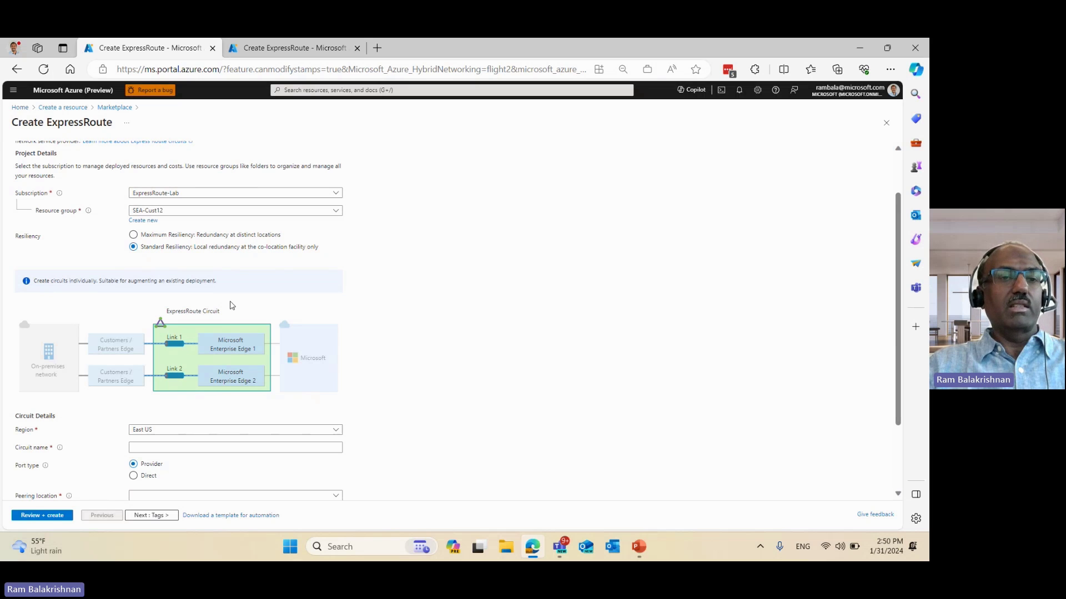
{"action": "left_click", "coordinate": [133, 236]}
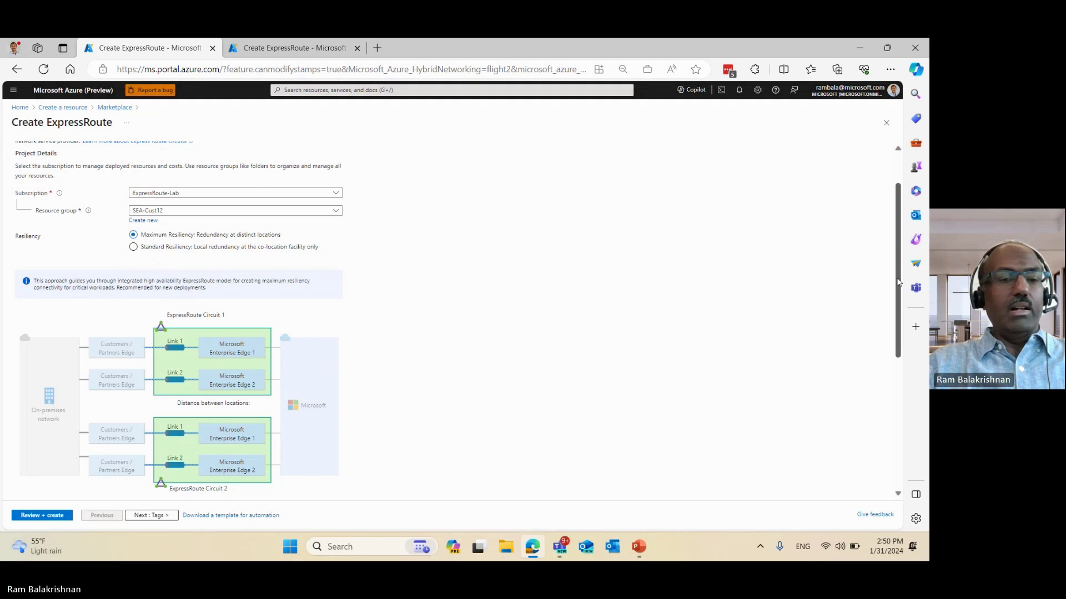
{"action": "left_click_drag", "start_coordinate": [897, 281], "coordinate": [884, 358]}
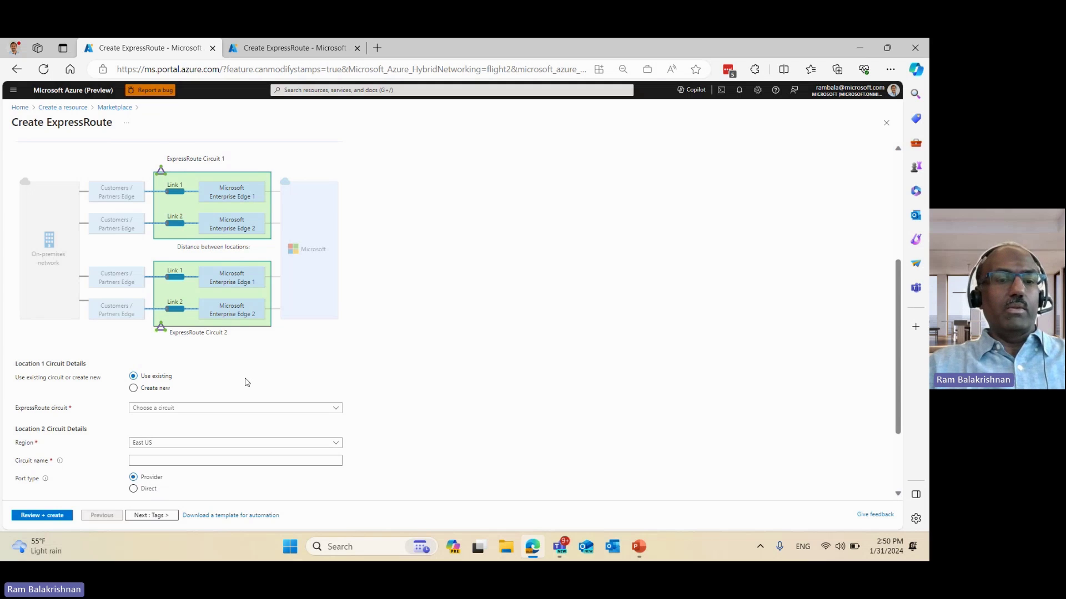
- Choose Create new for Location 1 and name the circuit Demo-ckt1
{"action": "left_click", "coordinate": [133, 389]}
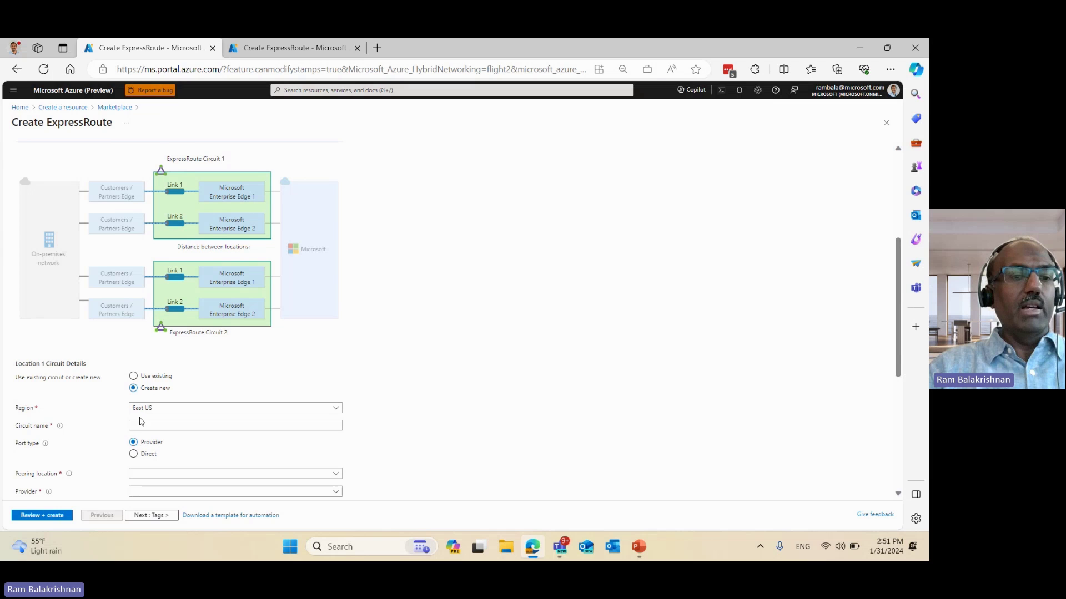
{"action": "left_click", "coordinate": [173, 425]}
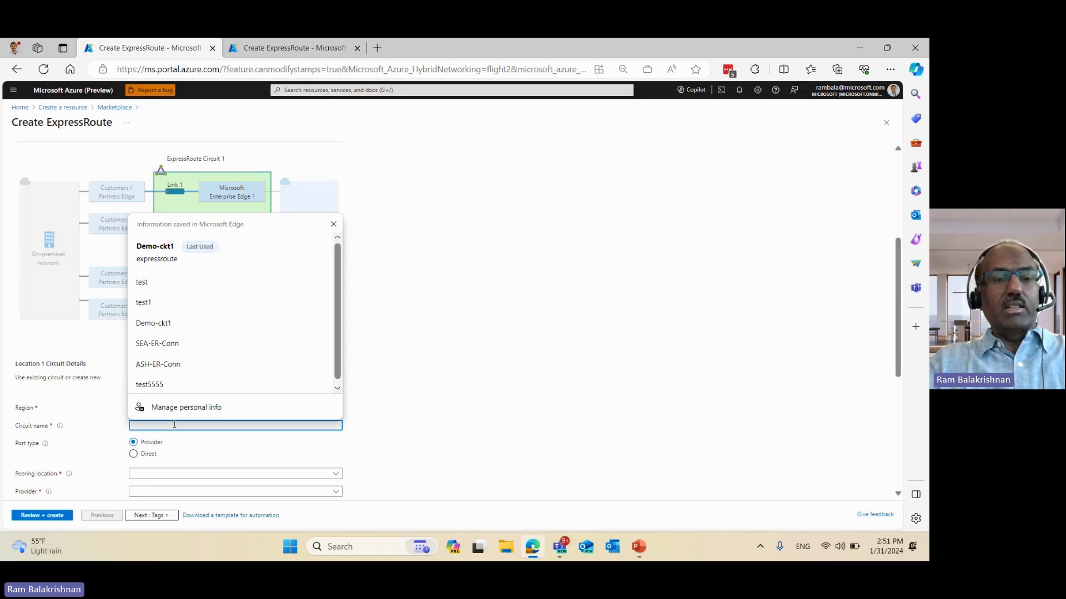
{"action": "type", "text": "demo-ckt1"}
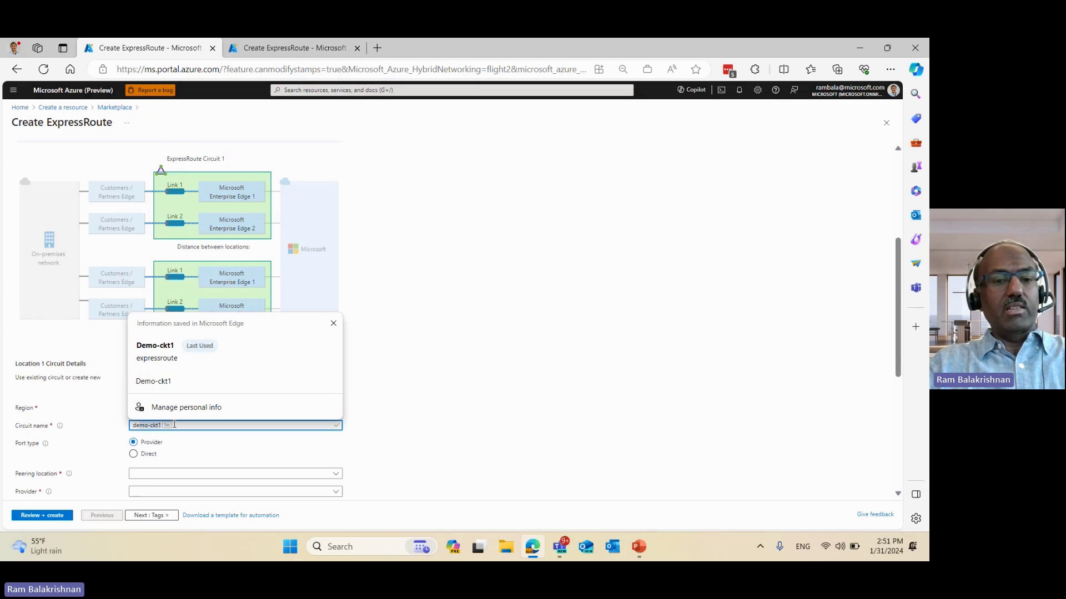
{"action": "key", "text": "Tab"}
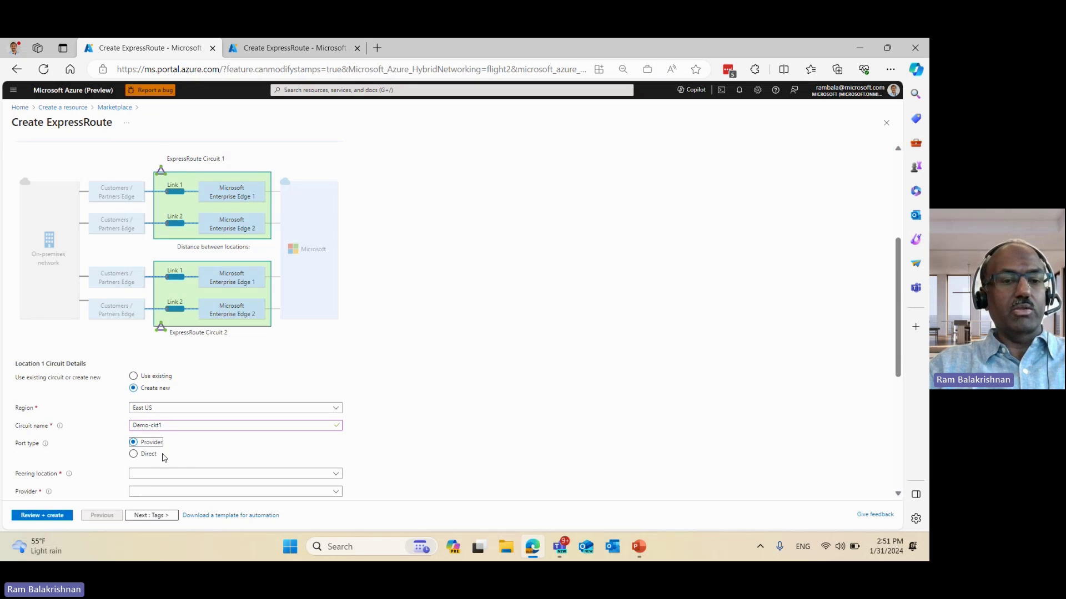
{"action": "left_click", "coordinate": [247, 473]}
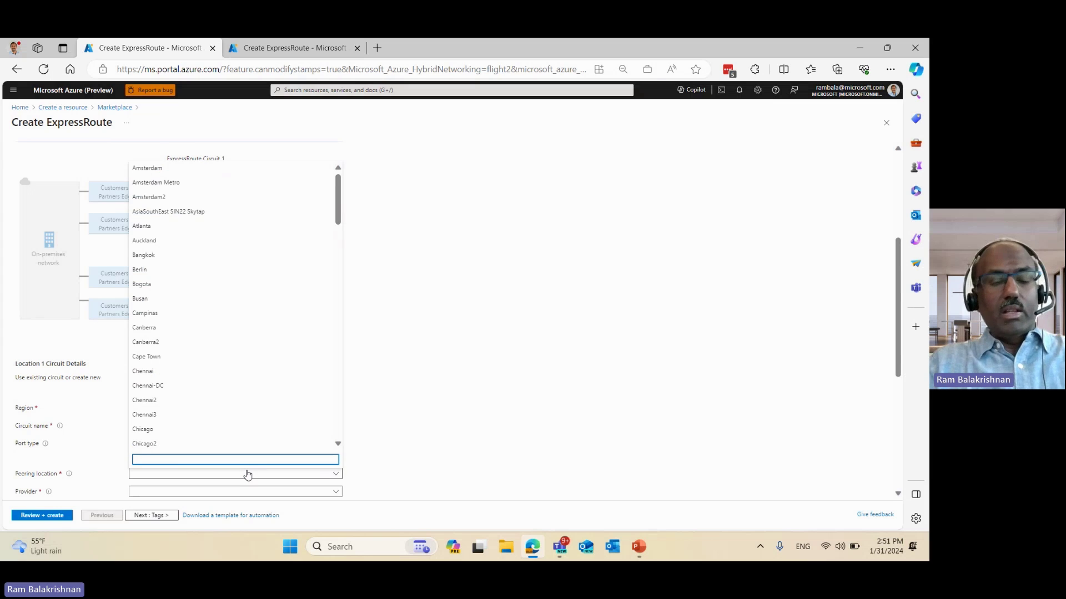
{"action": "type", "text": "Wa"}
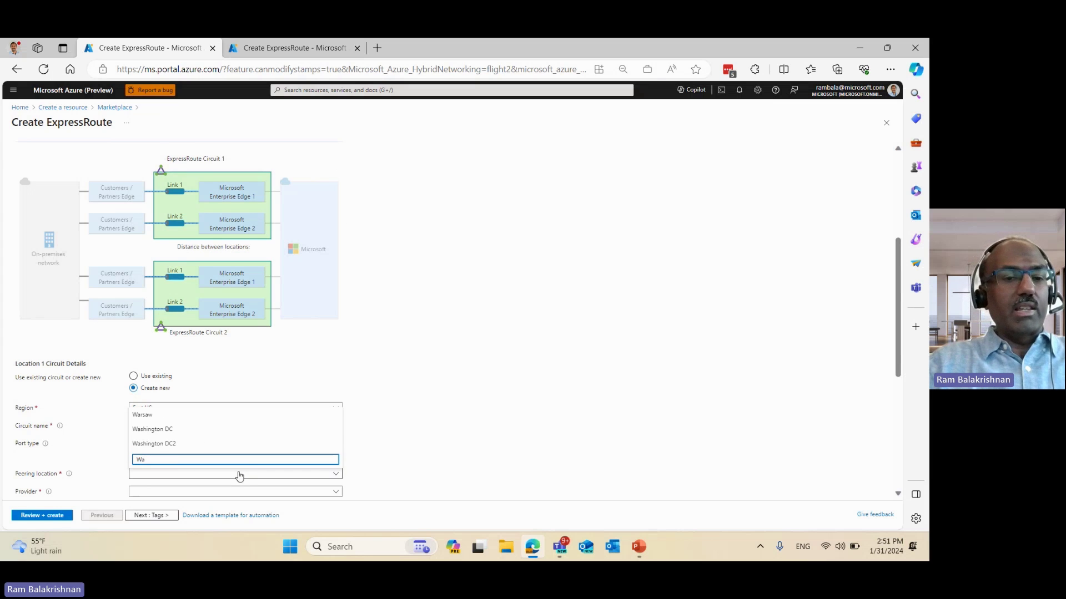
{"action": "left_click", "coordinate": [152, 430]}
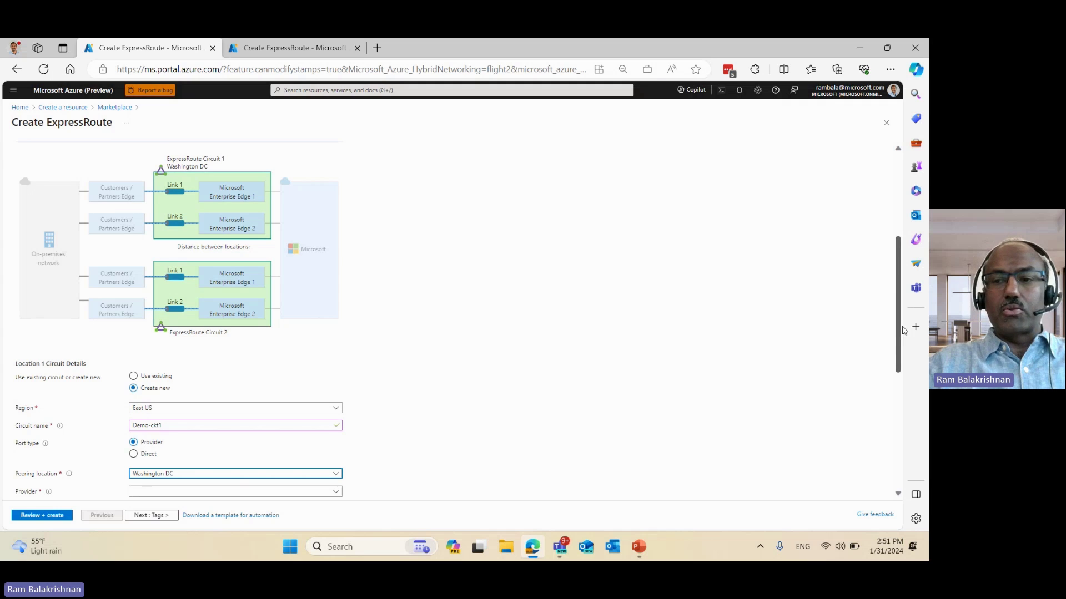
{"action": "left_click_drag", "start_coordinate": [897, 334], "coordinate": [897, 358]}
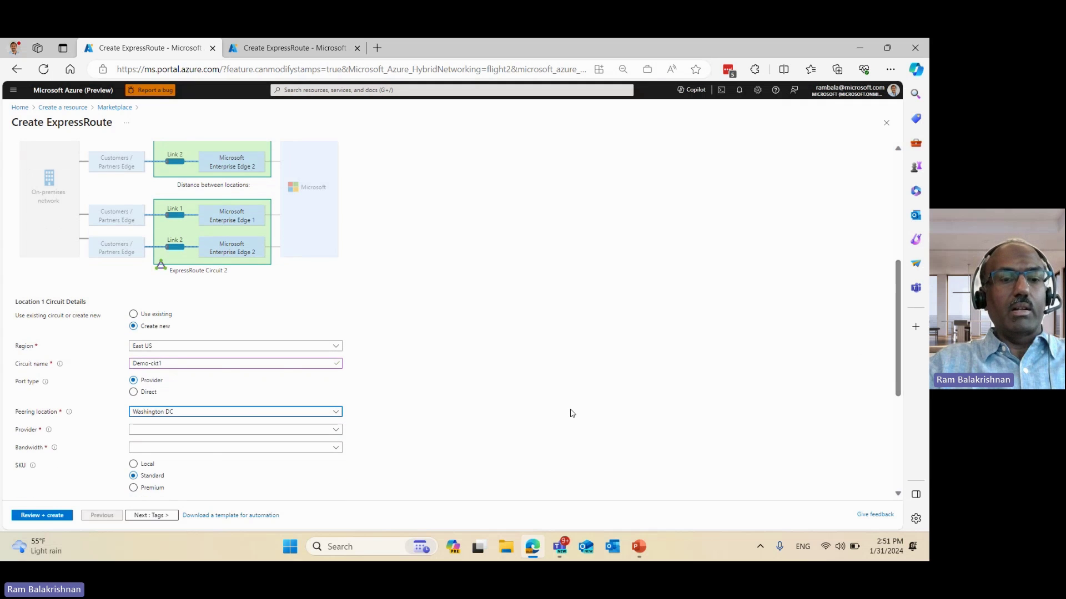
{"action": "left_click", "coordinate": [337, 430]}
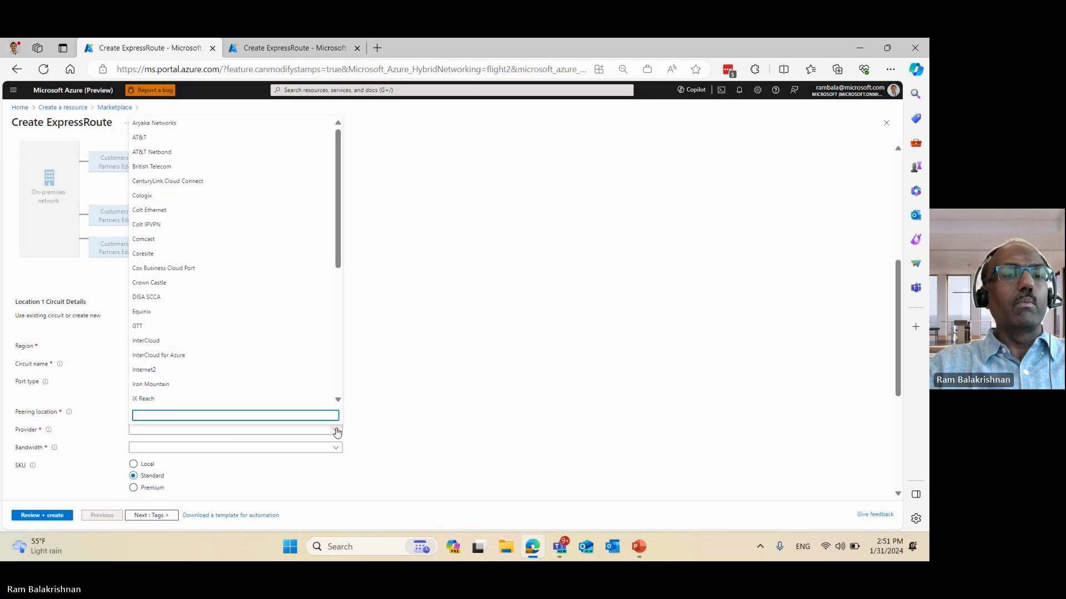
{"action": "left_click", "coordinate": [302, 311]}
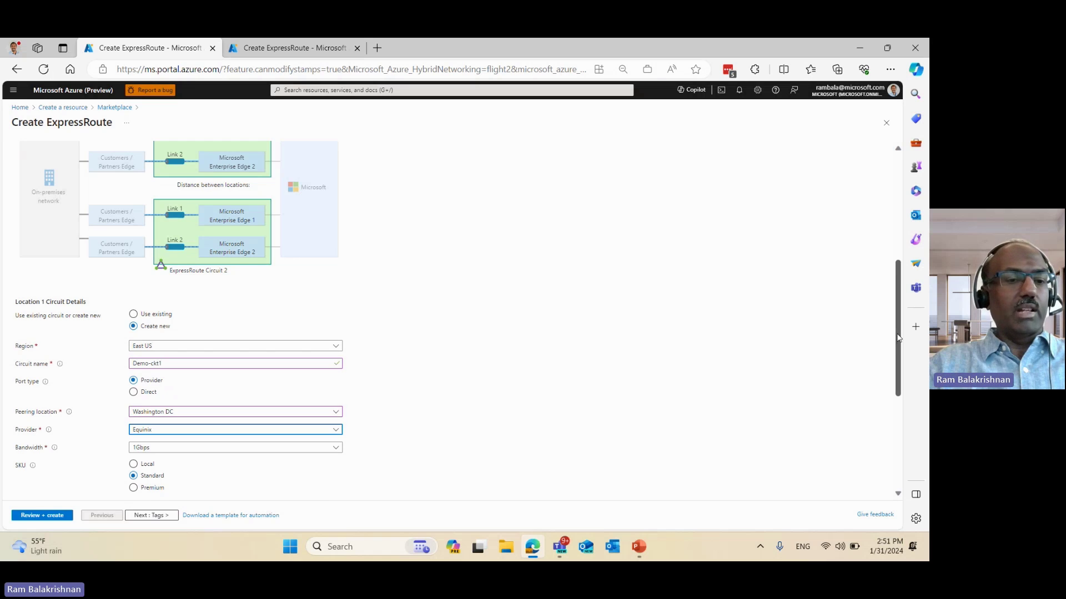
{"action": "left_click_drag", "start_coordinate": [897, 336], "coordinate": [894, 373]}
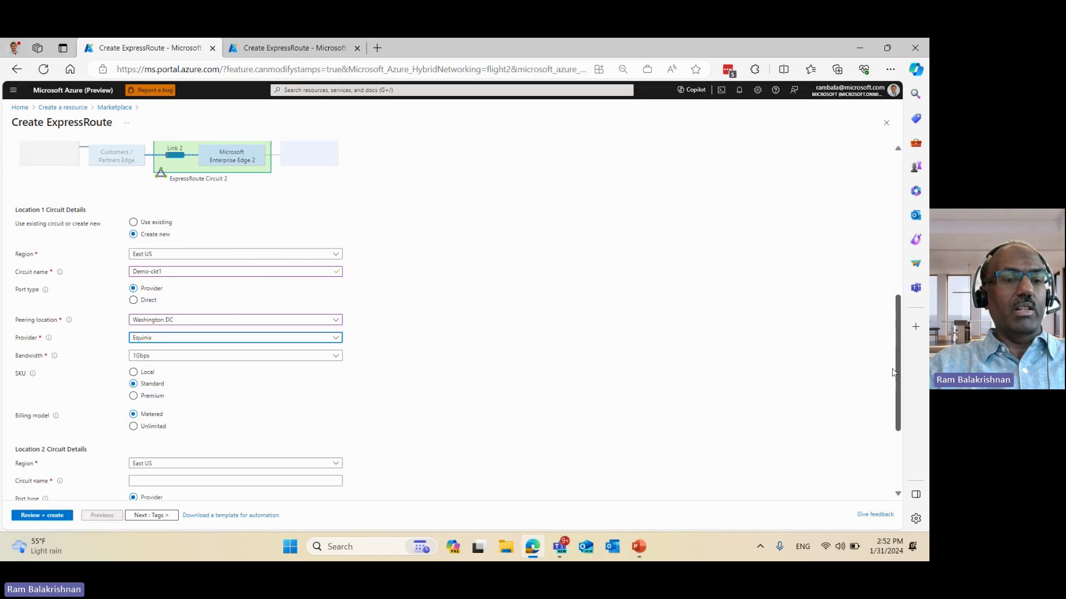
{"action": "left_click_drag", "start_coordinate": [894, 372], "coordinate": [890, 300]}
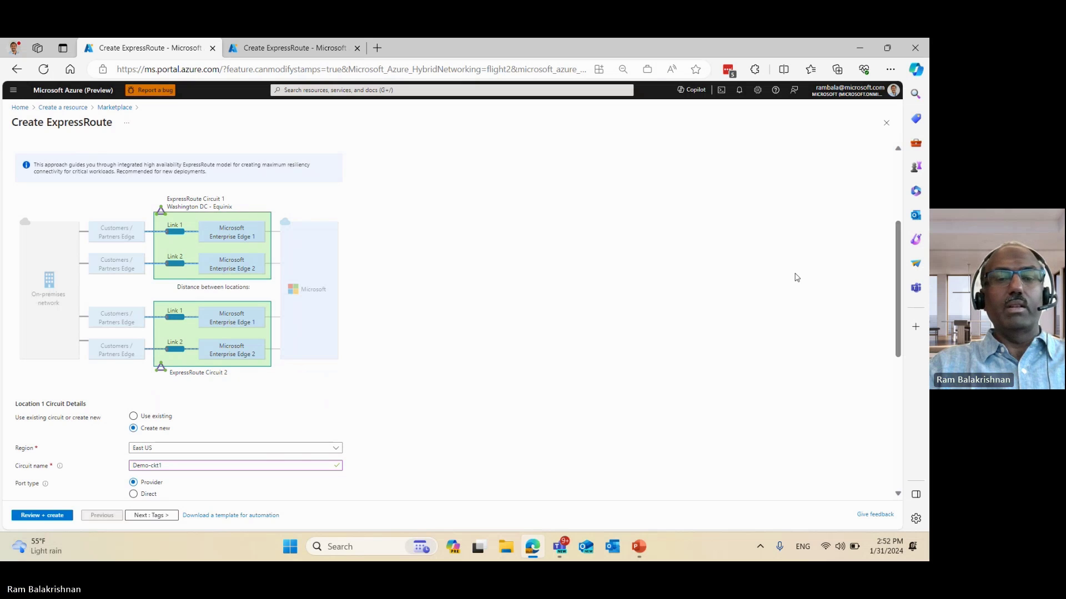
{"action": "left_click_drag", "start_coordinate": [898, 288], "coordinate": [883, 434]}
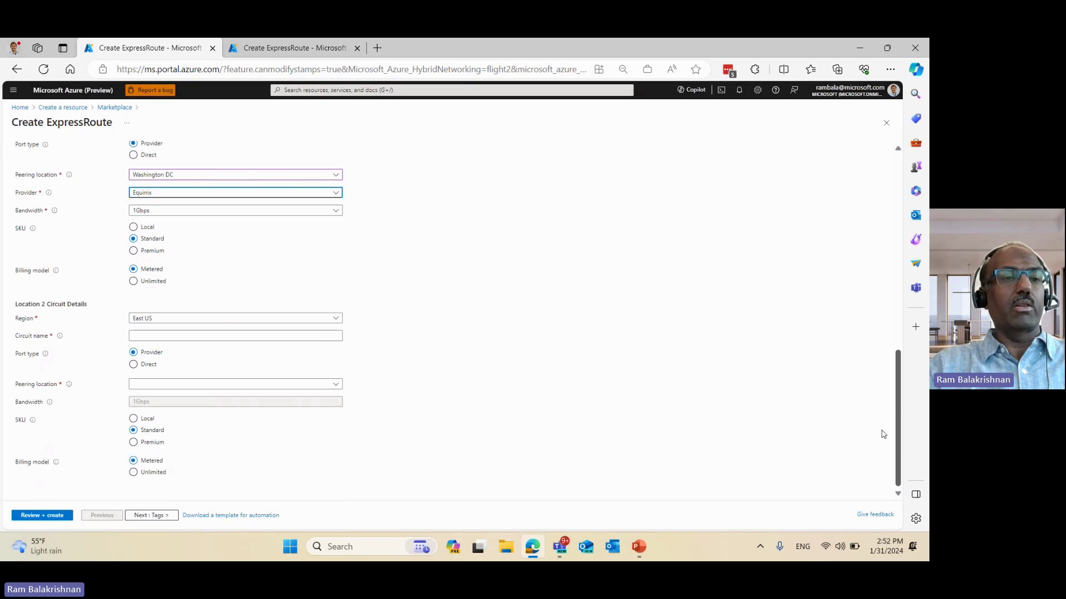
- Name the Location 2 circuit Demo-ckt2 using the saved autofill entry
{"action": "left_click", "coordinate": [235, 335]}
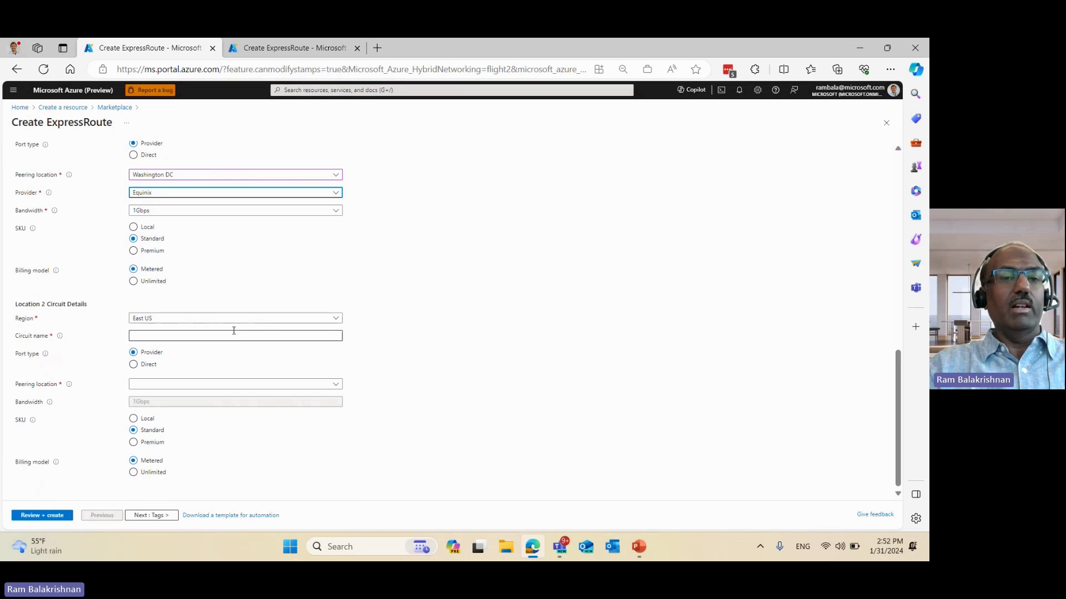
{"action": "left_click", "coordinate": [233, 334]}
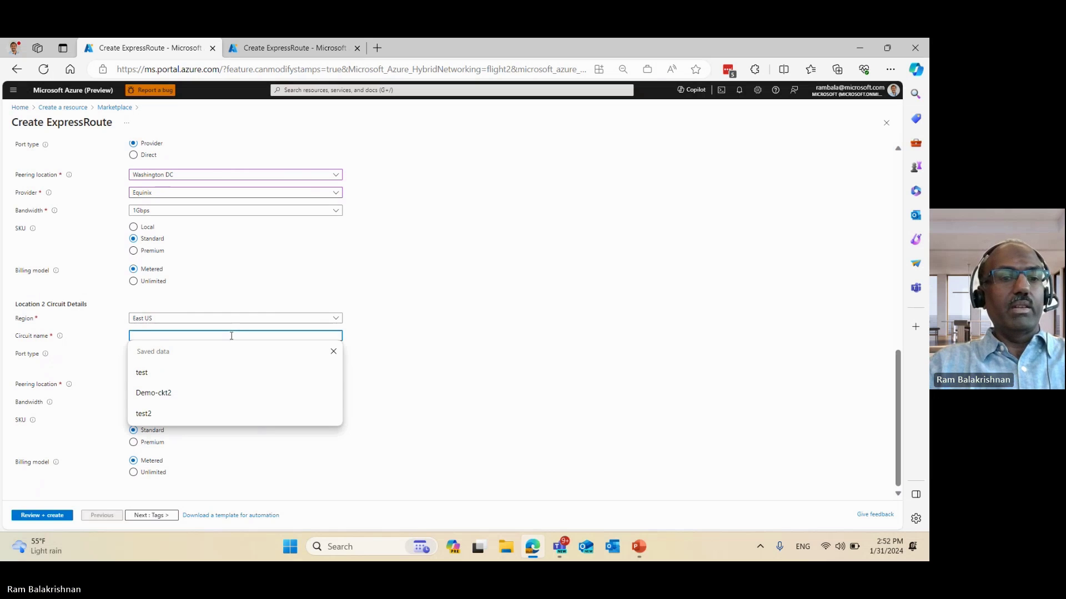
{"action": "left_click", "coordinate": [154, 393]}
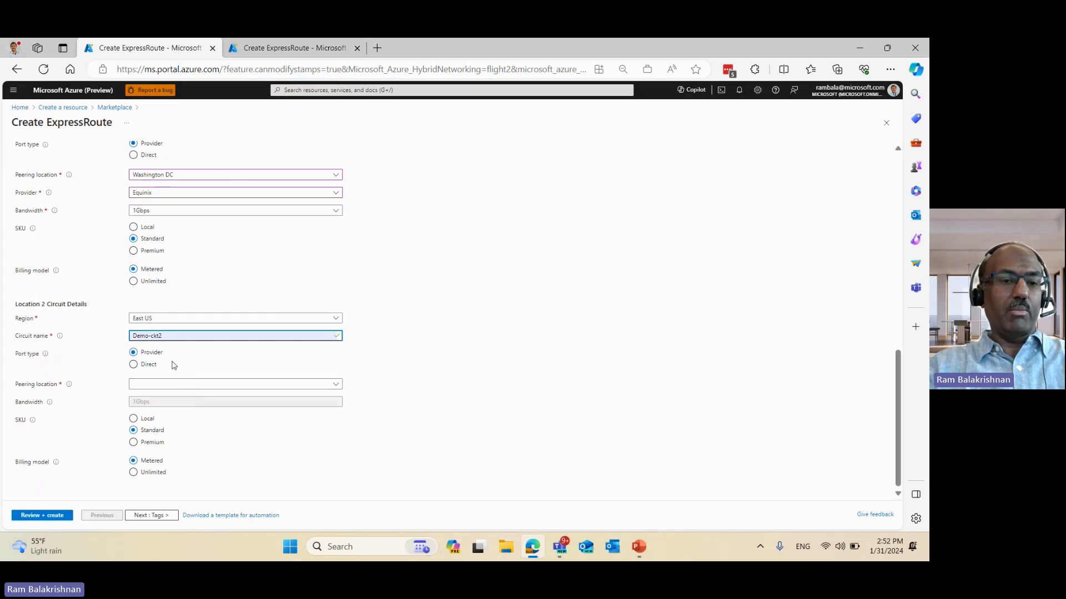
{"action": "left_click", "coordinate": [199, 385]}
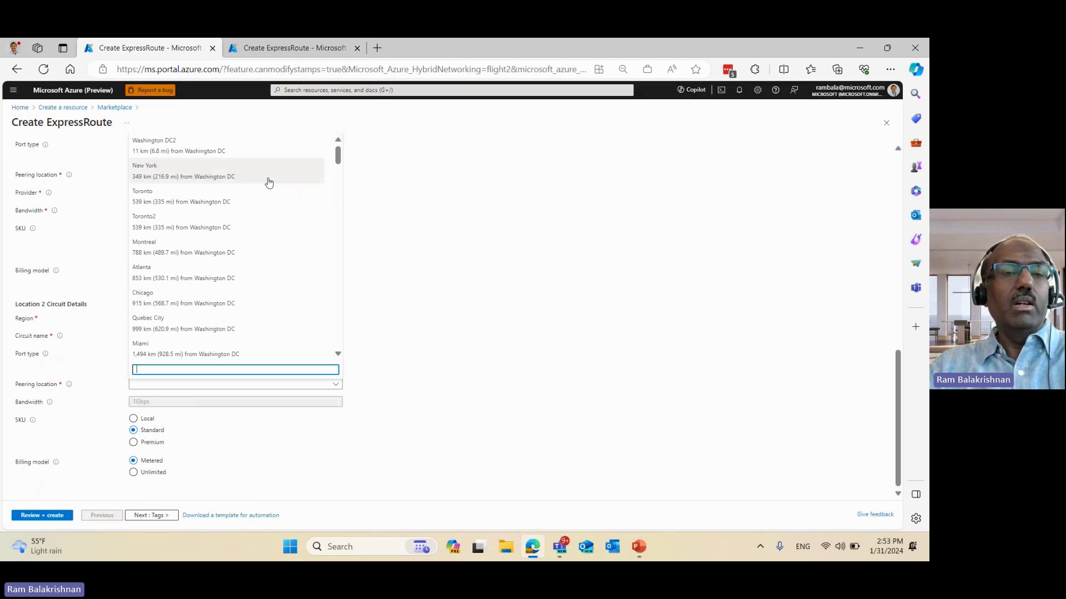
- Set Location 2's peering location to Washington DC2 with provider Megaport
{"action": "left_click", "coordinate": [264, 151]}
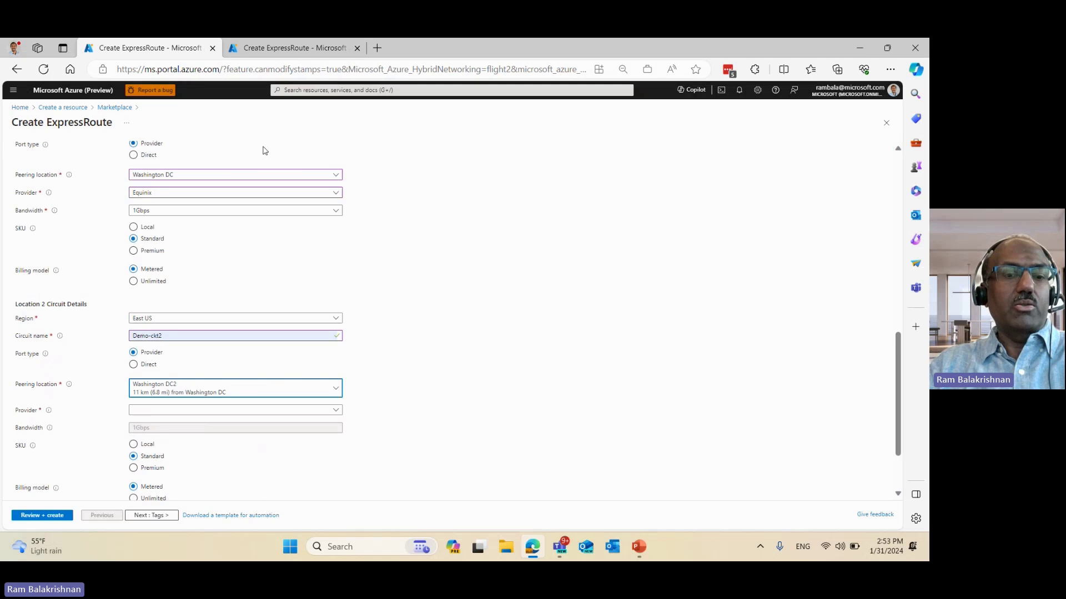
{"action": "left_click", "coordinate": [336, 411]}
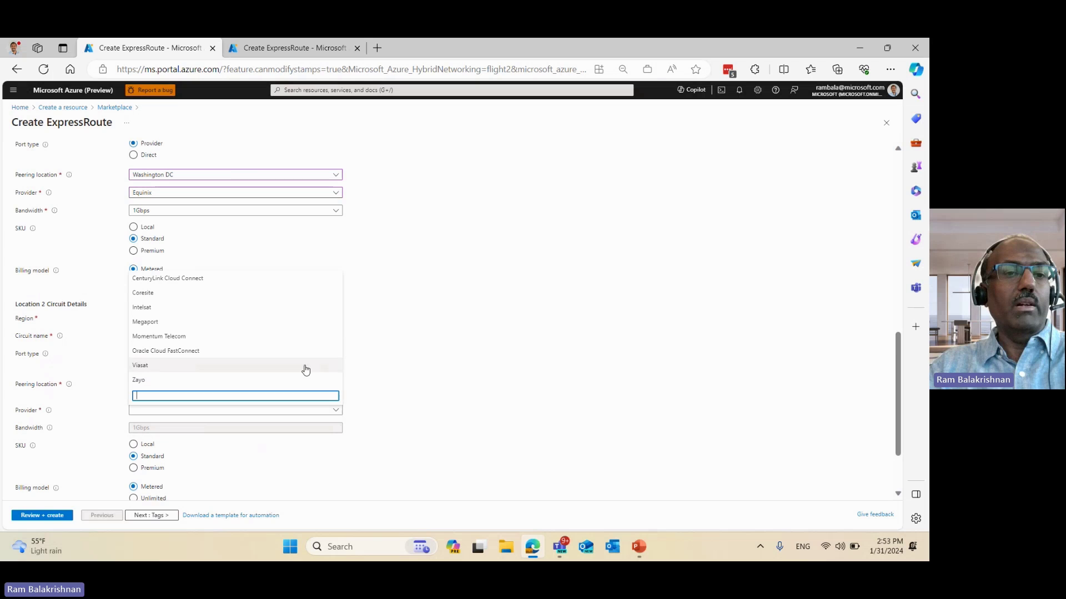
{"action": "left_click", "coordinate": [302, 324]}
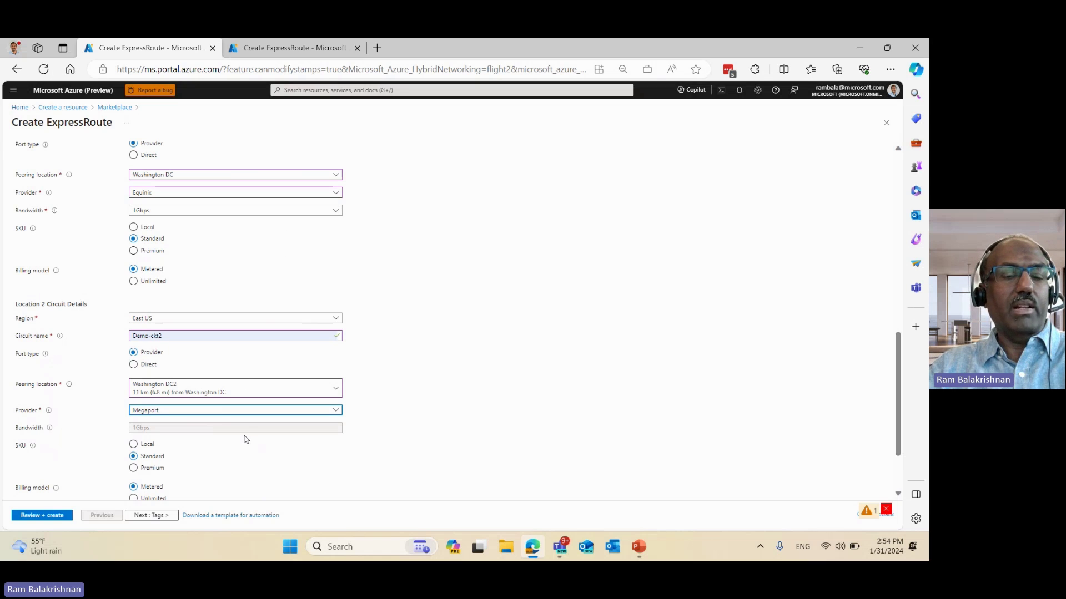
{"action": "left_click", "coordinate": [320, 210]}
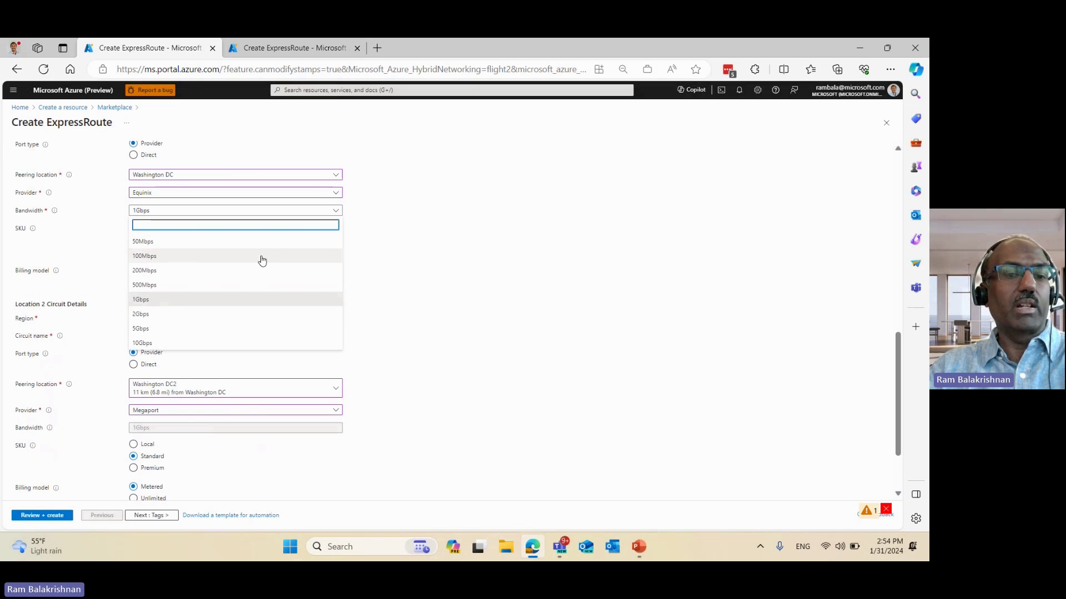
- Choose 2Gbps in the circuit Bandwidth dropdown
{"action": "left_click", "coordinate": [234, 315]}
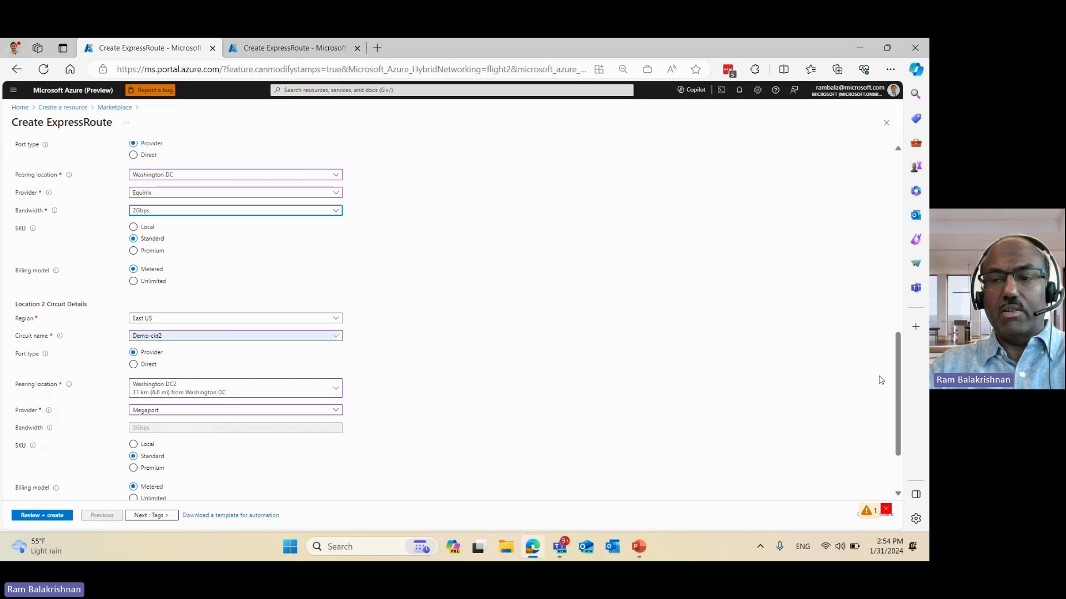
{"action": "left_click_drag", "start_coordinate": [897, 392], "coordinate": [895, 422]}
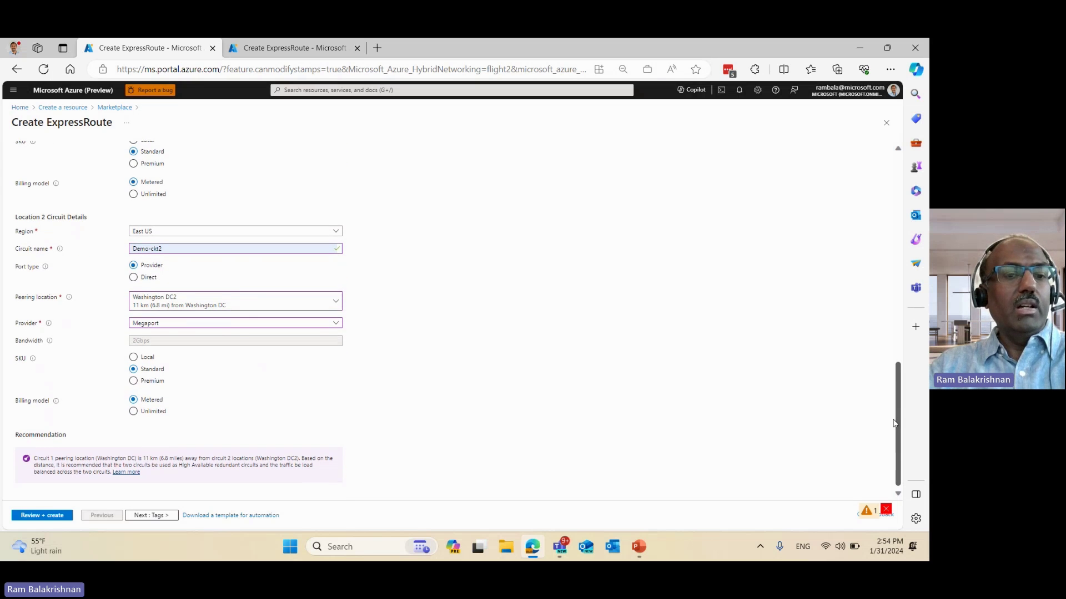
{"action": "left_click_drag", "start_coordinate": [894, 422], "coordinate": [887, 281]}
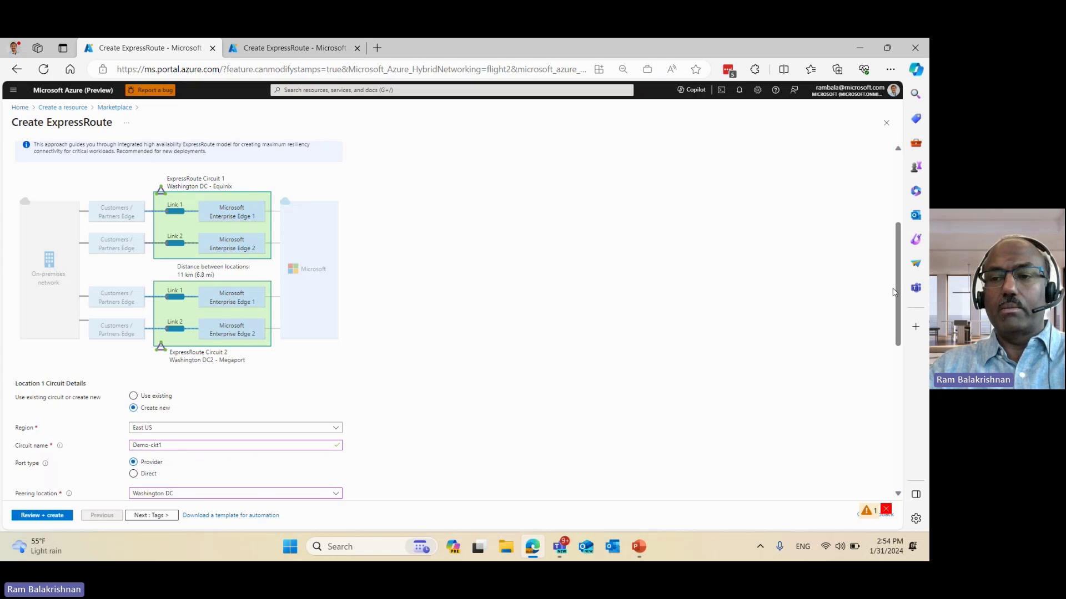
{"action": "mouse_move", "coordinate": [897, 291]}
{"action": "left_mouse_down"}
{"action": "mouse_move", "coordinate": [896, 373]}
{"action": "mouse_move", "coordinate": [866, 448]}
{"action": "left_mouse_up"}
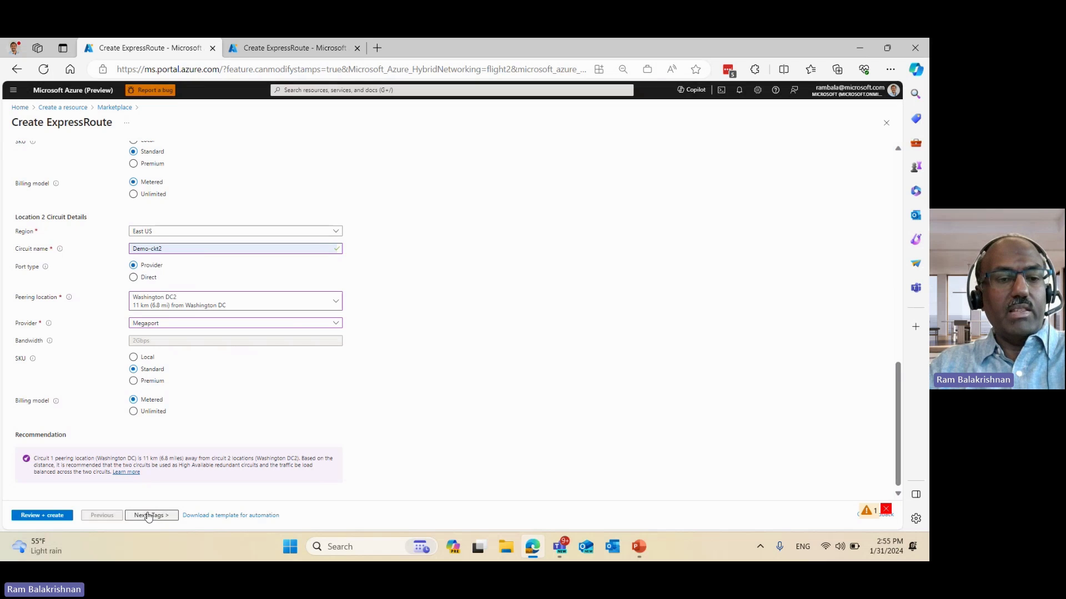
- Pass Review + create validation and submit the deployment to SEA-Cust12
{"action": "left_click", "coordinate": [34, 516]}
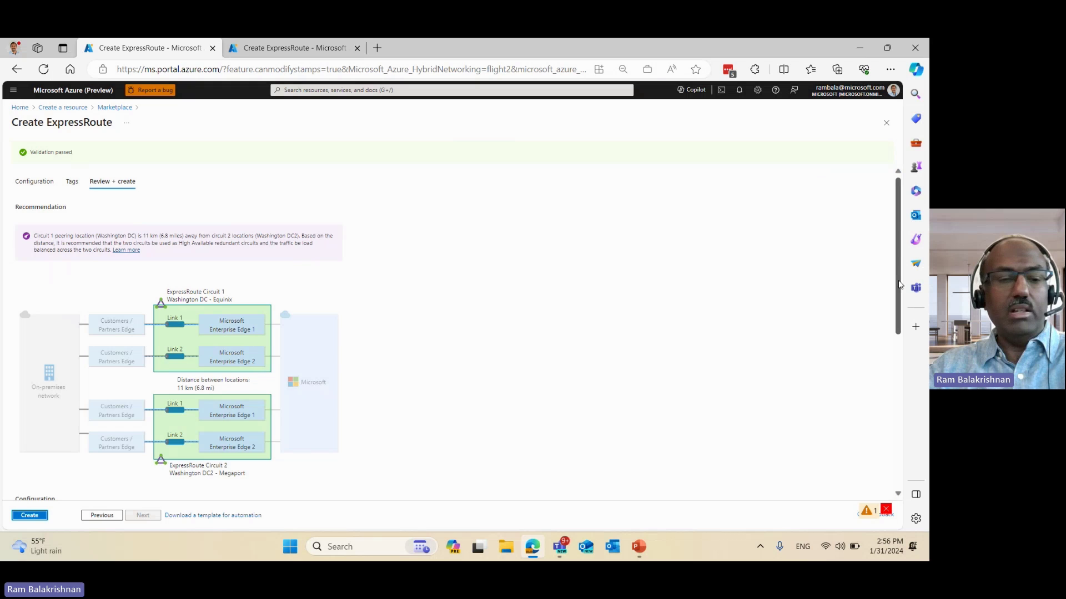
{"action": "mouse_move", "coordinate": [898, 292]}
{"action": "left_mouse_down"}
{"action": "mouse_move", "coordinate": [898, 377]}
{"action": "mouse_move", "coordinate": [881, 439]}
{"action": "left_mouse_up"}
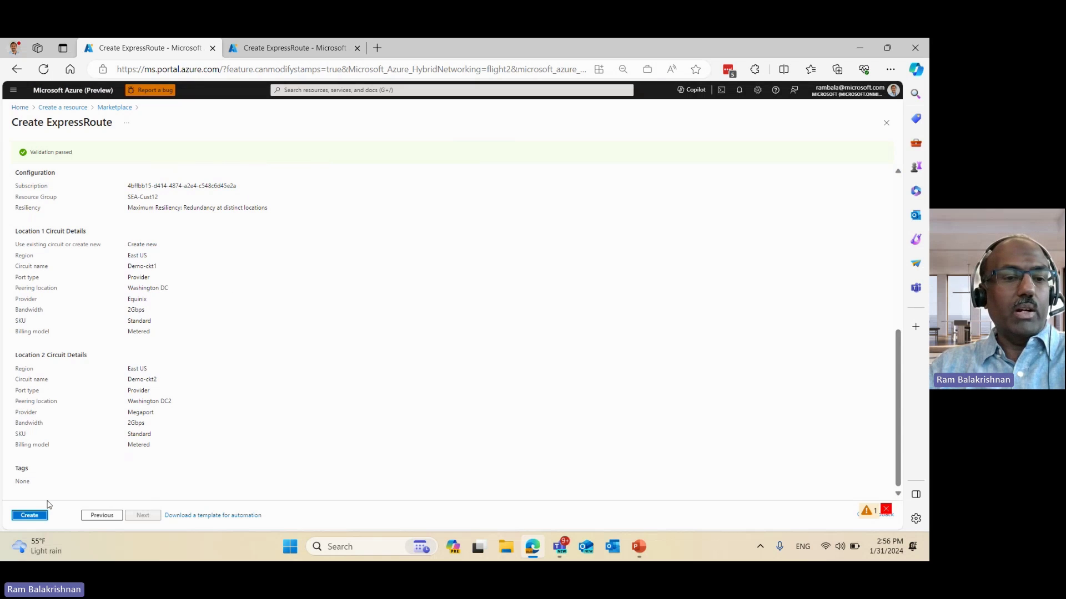
{"action": "left_click", "coordinate": [30, 515]}
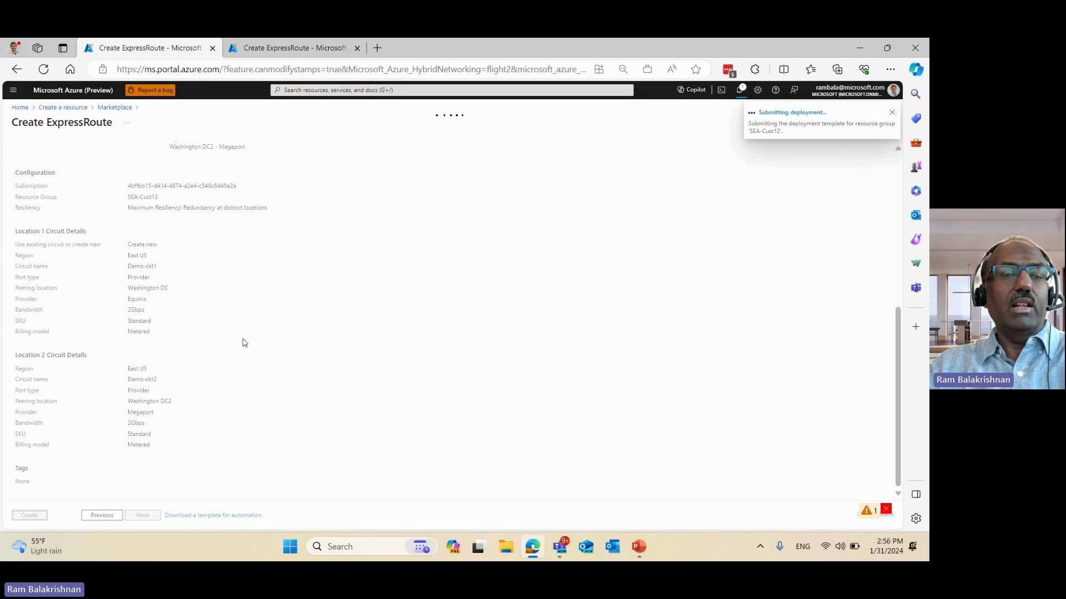
- Go back to the Create ExpressRoute tab and select Maximum Resiliency
{"action": "left_click", "coordinate": [308, 50]}
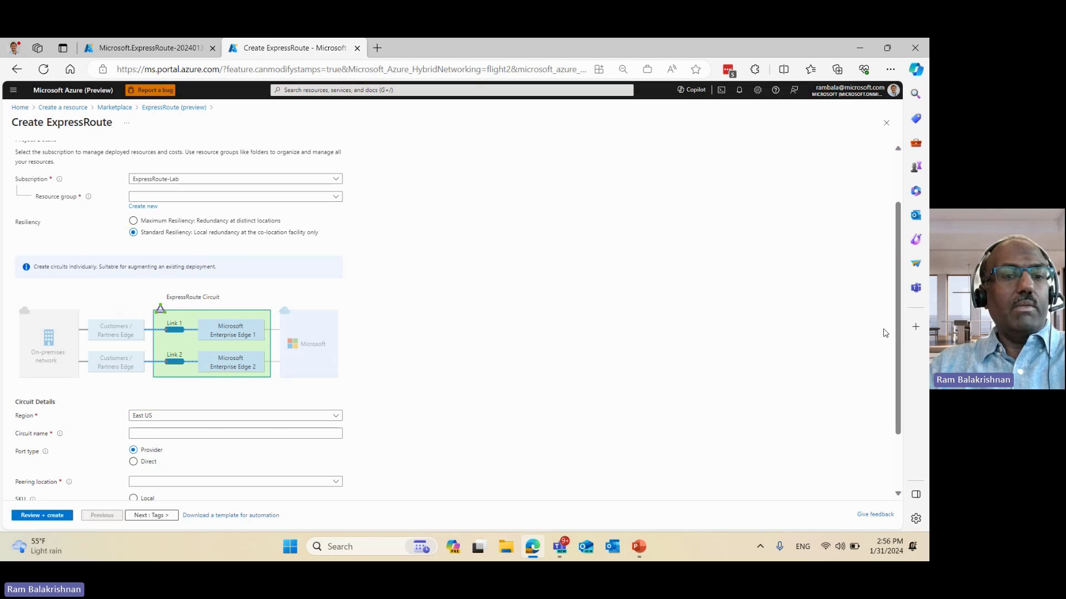
{"action": "left_click", "coordinate": [206, 222]}
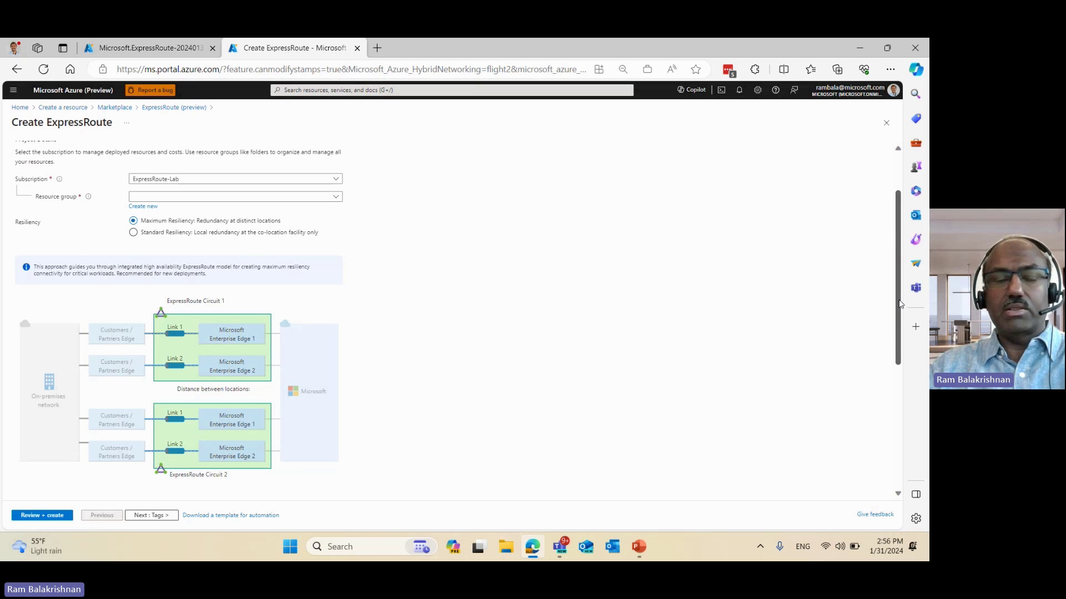
{"action": "left_click_drag", "start_coordinate": [900, 304], "coordinate": [883, 389]}
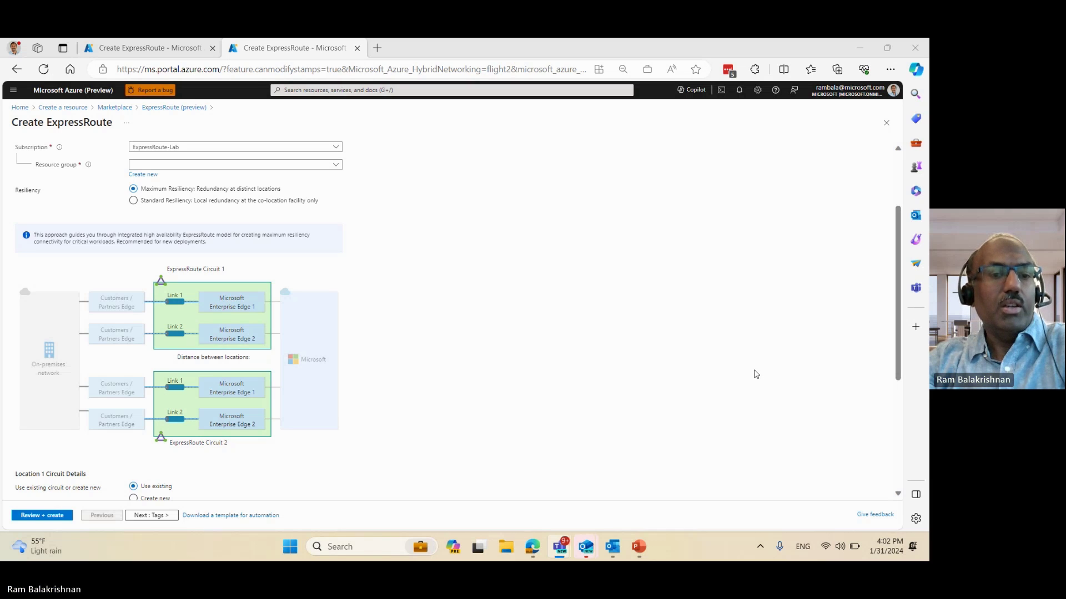
- Choose Standard Resiliency so the form shows a single East US ExpressRoute circuit
{"action": "left_click", "coordinate": [134, 200]}
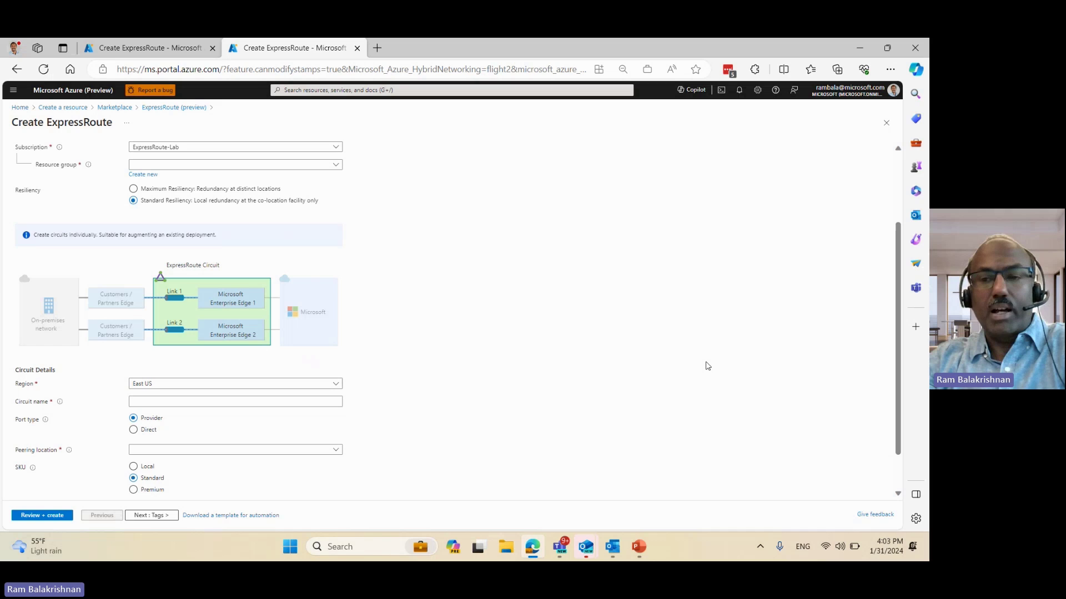
- Open the feedback survey and rate circuit creation as Slightly difficult
{"action": "left_click", "coordinate": [870, 518]}
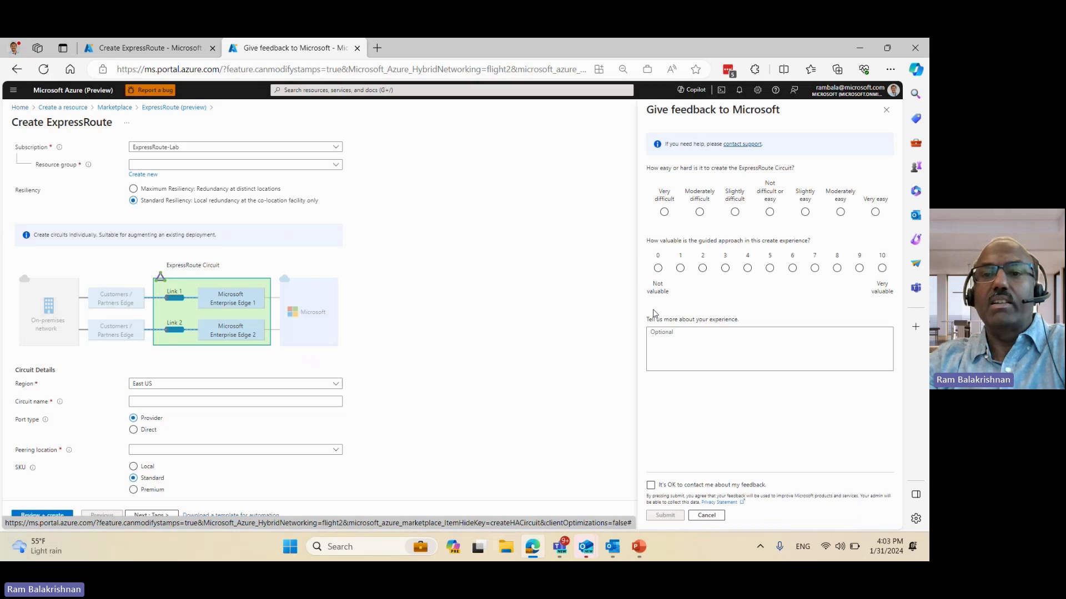
{"action": "left_click", "coordinate": [734, 212]}
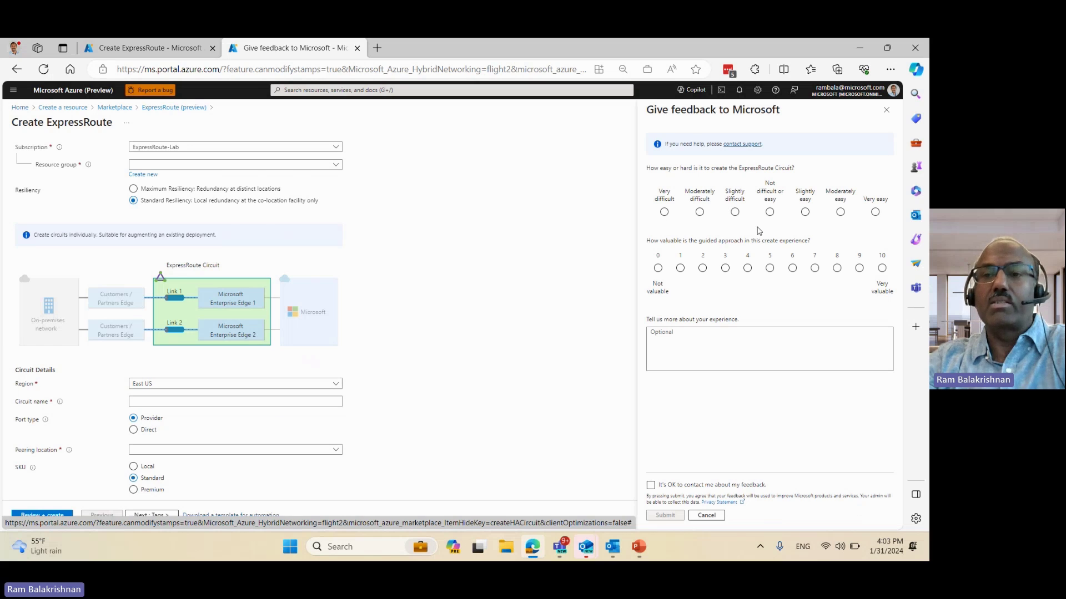